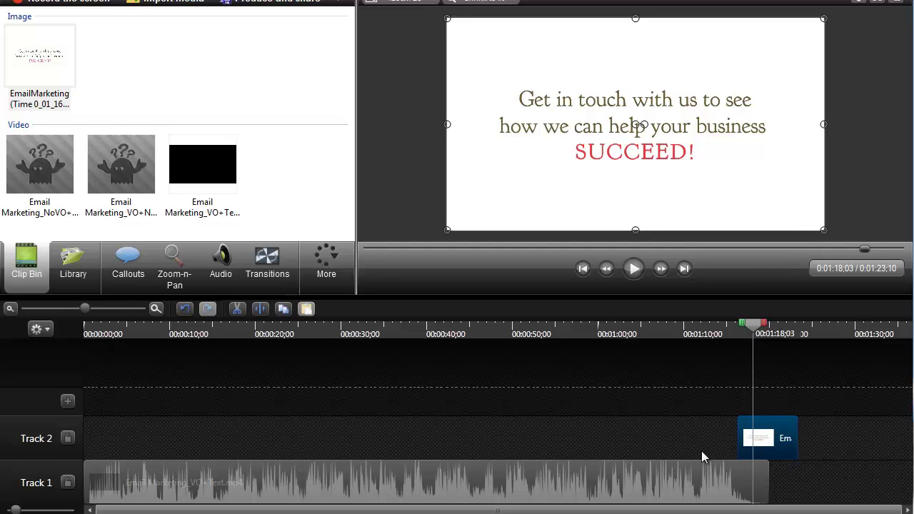
# Reposition the image clip on Track 2 so that it starts at 00:01:16;21, overlapping the end of the video clip
pyautogui.moveTo(751, 328); pyautogui.dragTo(662, 362)
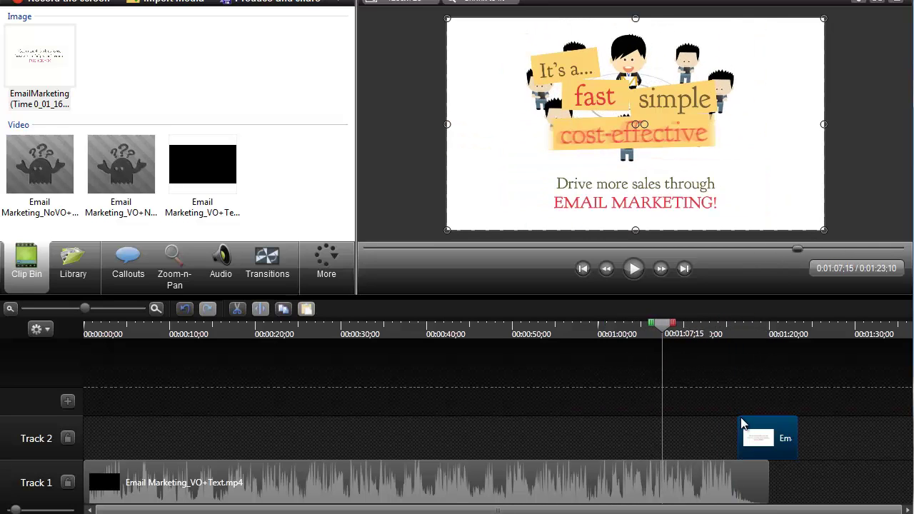
pyautogui.moveTo(781, 433); pyautogui.dragTo(831, 430)
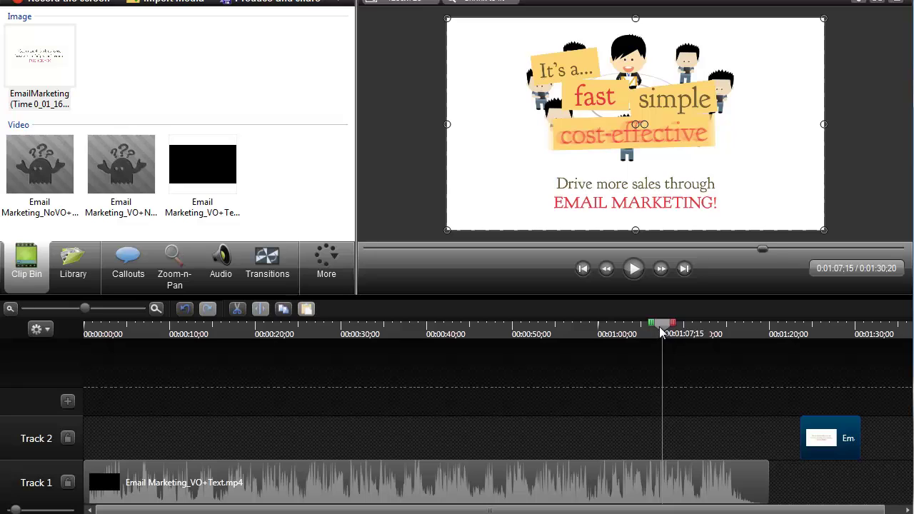
pyautogui.moveTo(662, 333); pyautogui.dragTo(694, 350)
pyautogui.moveTo(831, 434); pyautogui.dragTo(771, 434)
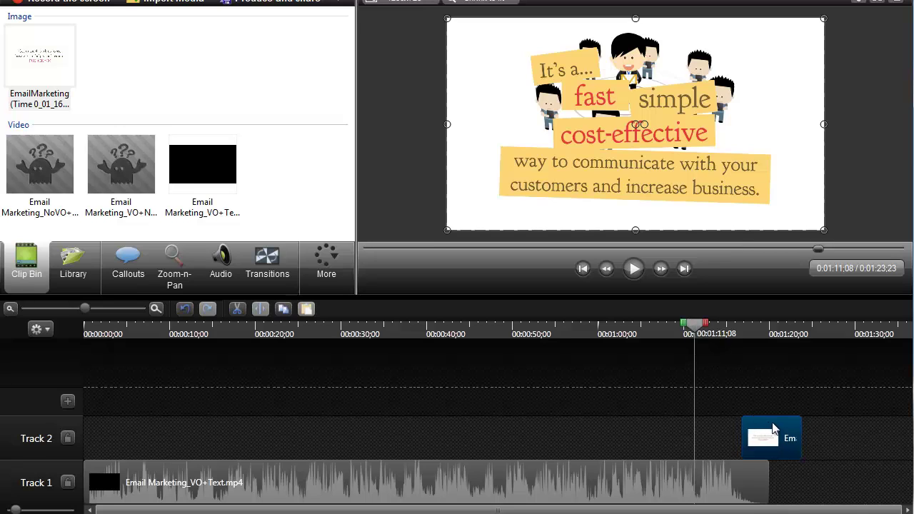
pyautogui.moveTo(690, 331); pyautogui.dragTo(738, 336)
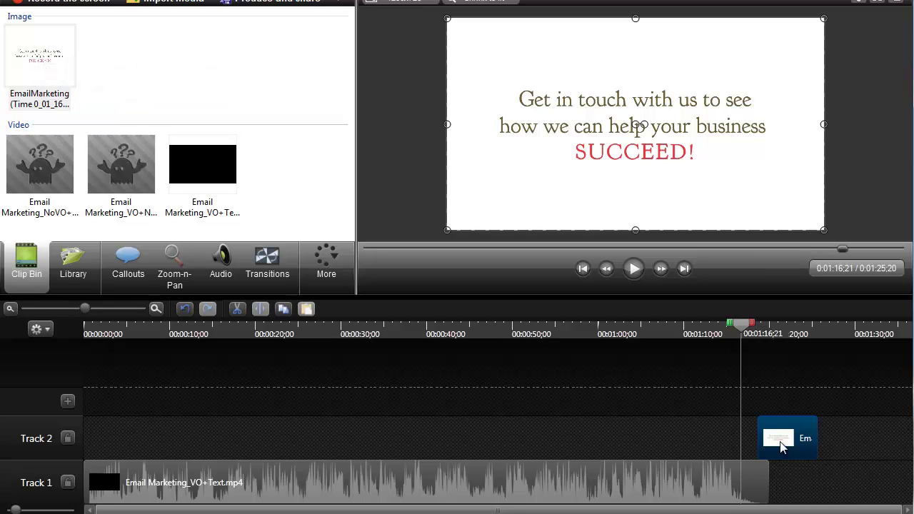
pyautogui.moveTo(795, 447); pyautogui.dragTo(779, 433)
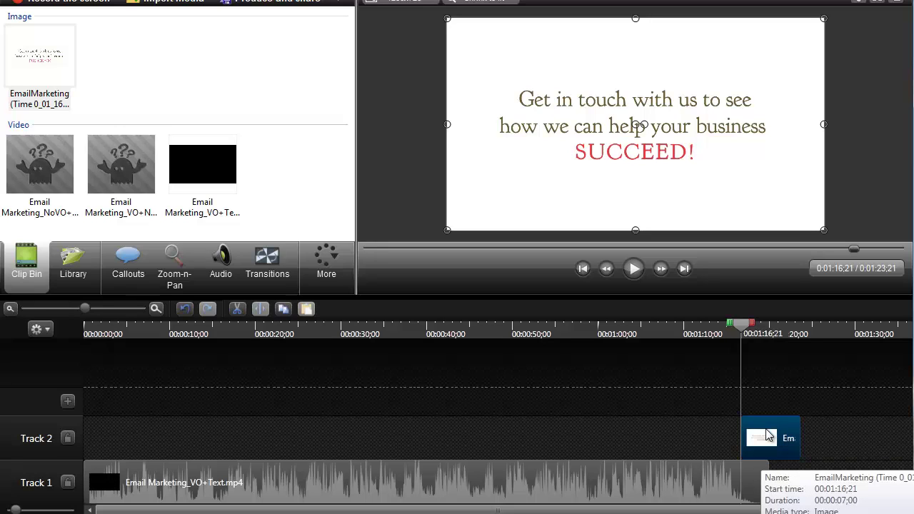
# Add a callout at 0:01:17;19 above the image clip and change its shape to plain text
pyautogui.moveTo(740, 331)
pyautogui.mouseDown()
pyautogui.moveTo(792, 329)
pyautogui.moveTo(748, 342)
pyautogui.mouseUp()
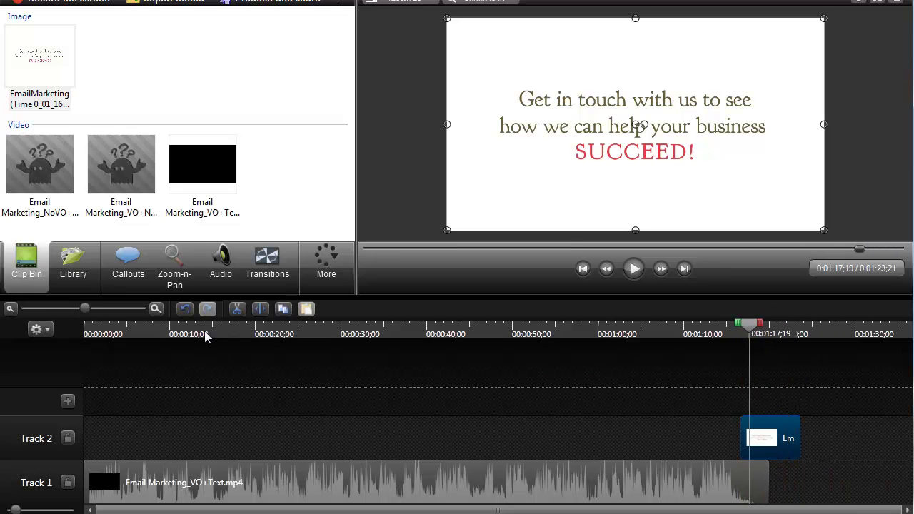
pyautogui.click(128, 268)
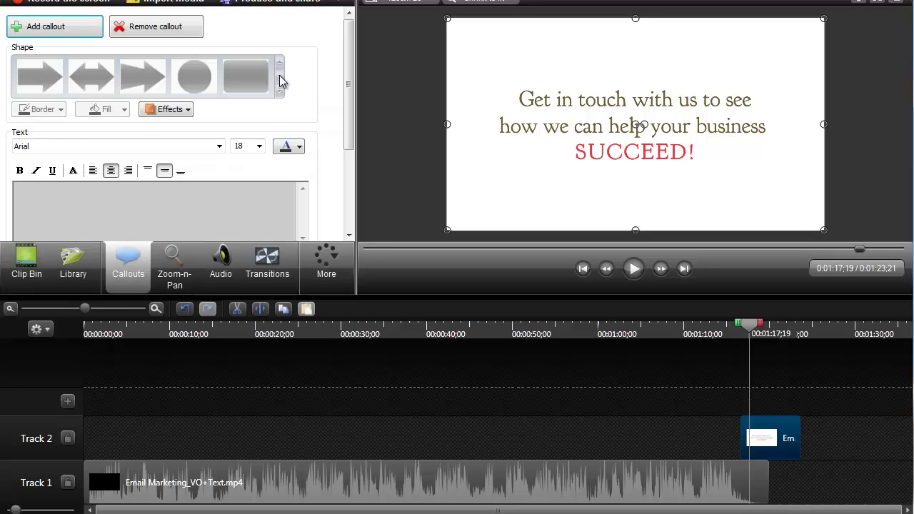
pyautogui.click(68, 26)
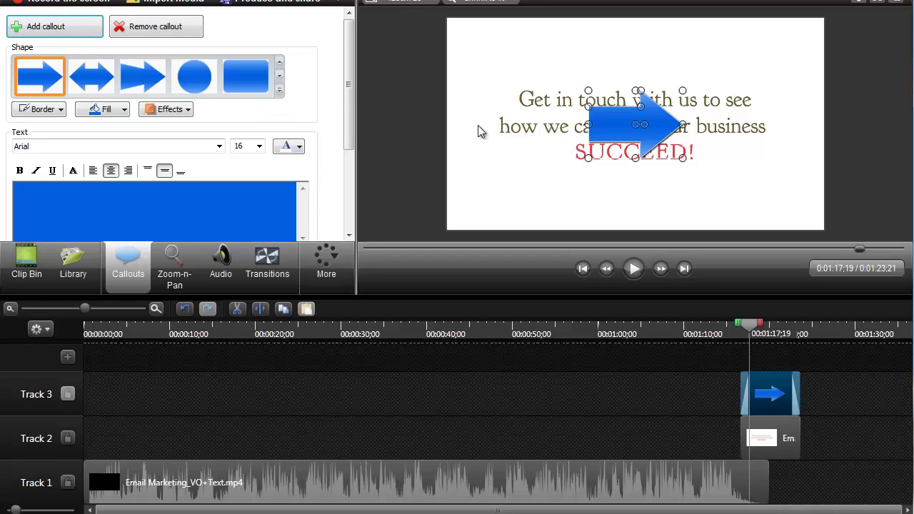
pyautogui.click(279, 79)
pyautogui.click(279, 78)
pyautogui.click(279, 79)
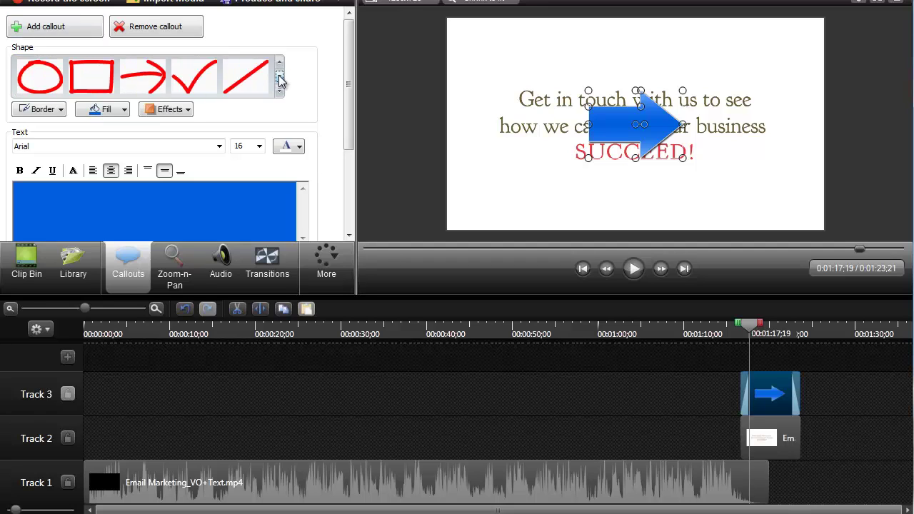
pyautogui.click(279, 79)
pyautogui.click(279, 79)
pyautogui.click(211, 80)
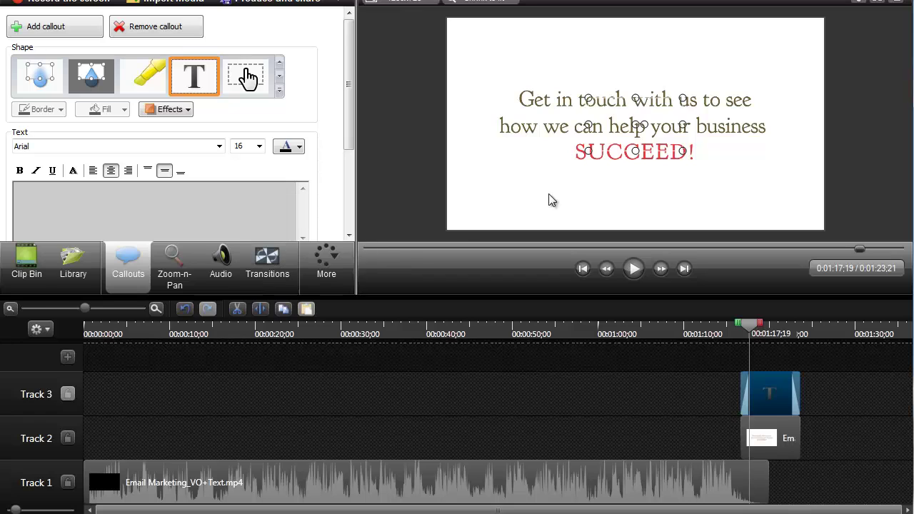
# Widen the text callout and enter "Flying Text" in Baskerville Old Face at size 36
pyautogui.moveTo(587, 125); pyautogui.dragTo(520, 141)
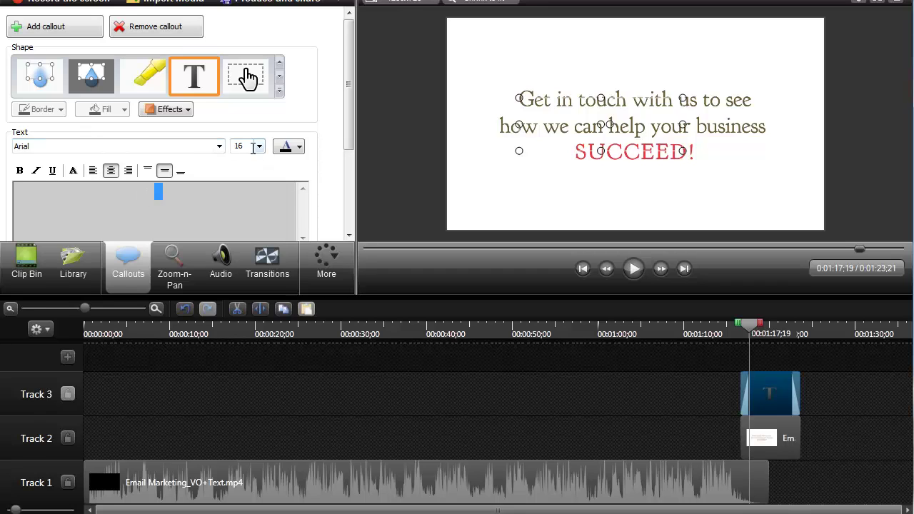
pyautogui.click(220, 146)
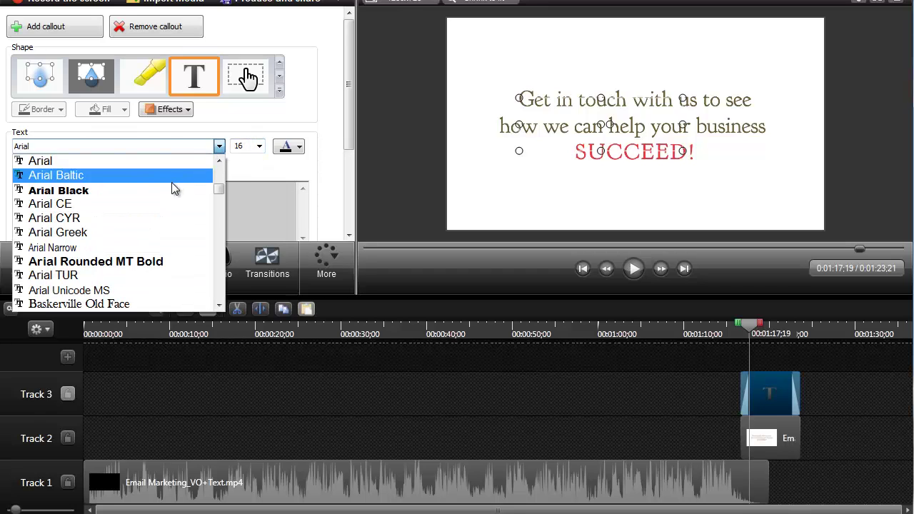
pyautogui.click(199, 208)
pyautogui.write('Flying')
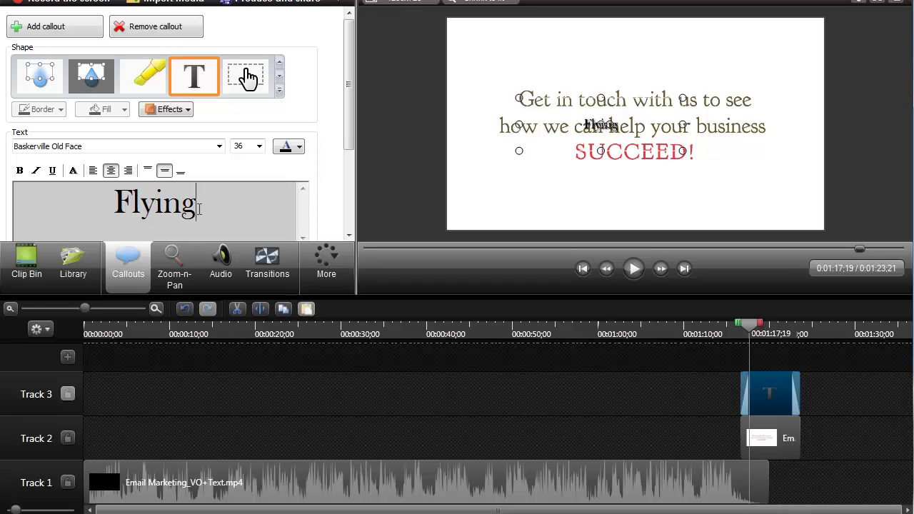
pyautogui.write(' Text')
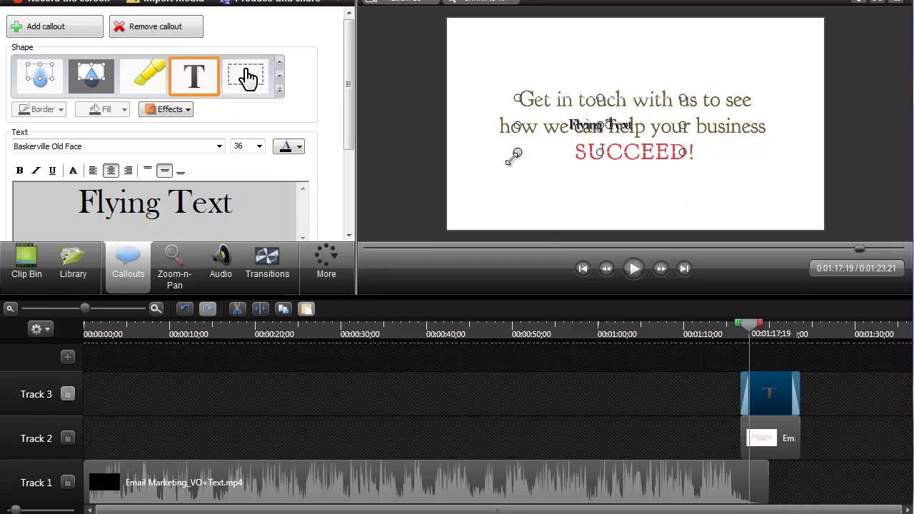
# Enlarge the callout's text box on the canvas and set the "Flying Text" font size to 72
pyautogui.moveTo(518, 151); pyautogui.dragTo(496, 188)
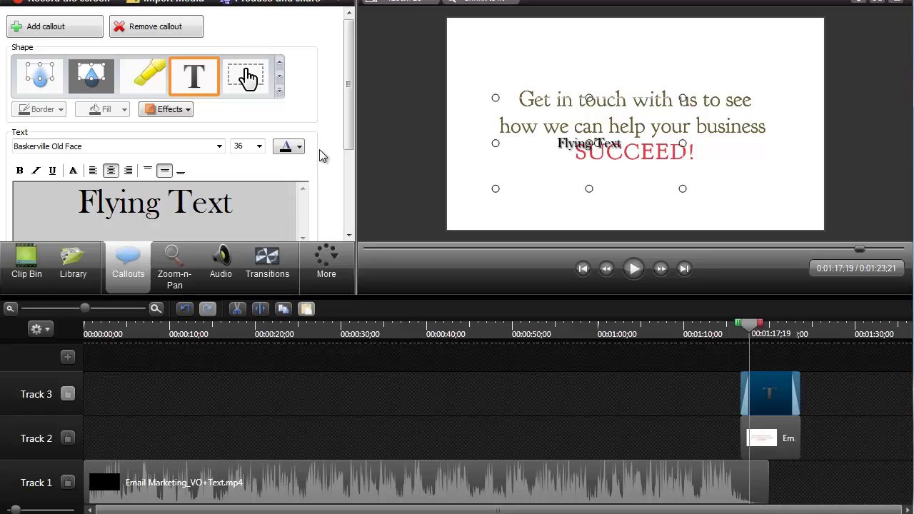
pyautogui.moveTo(241, 207); pyautogui.dragTo(69, 202)
pyautogui.click(259, 147)
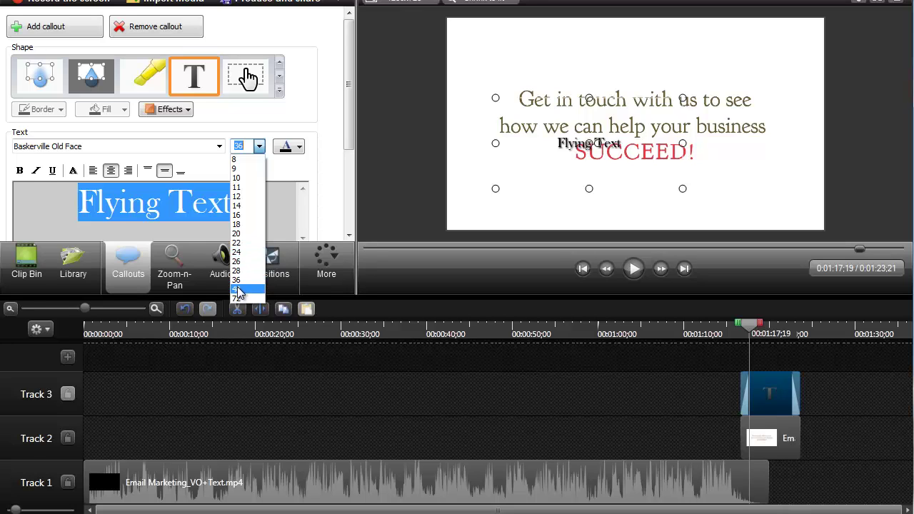
pyautogui.click(238, 289)
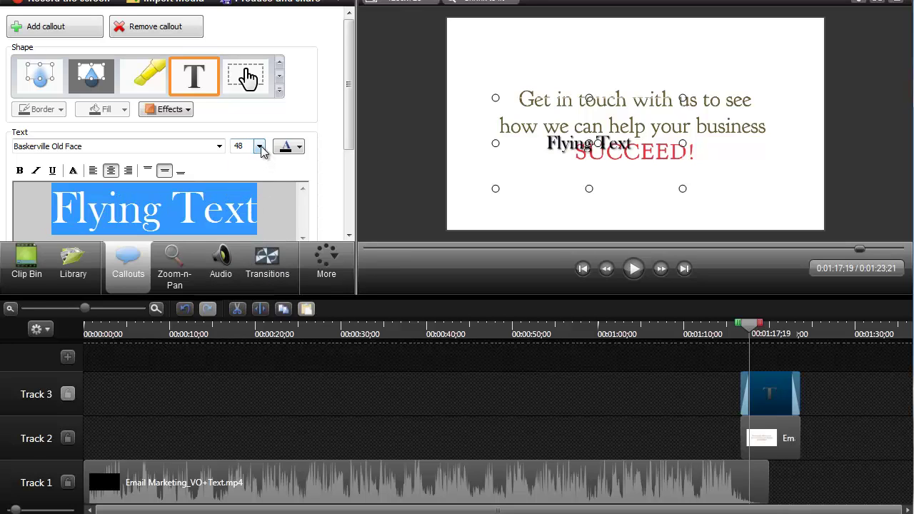
pyautogui.click(259, 146)
pyautogui.click(250, 287)
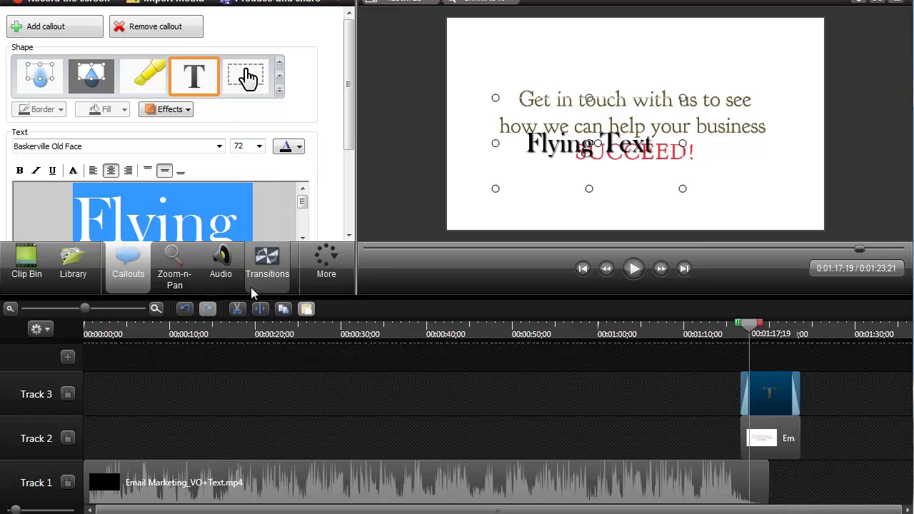
pyautogui.scroll(-1, 302, 205)
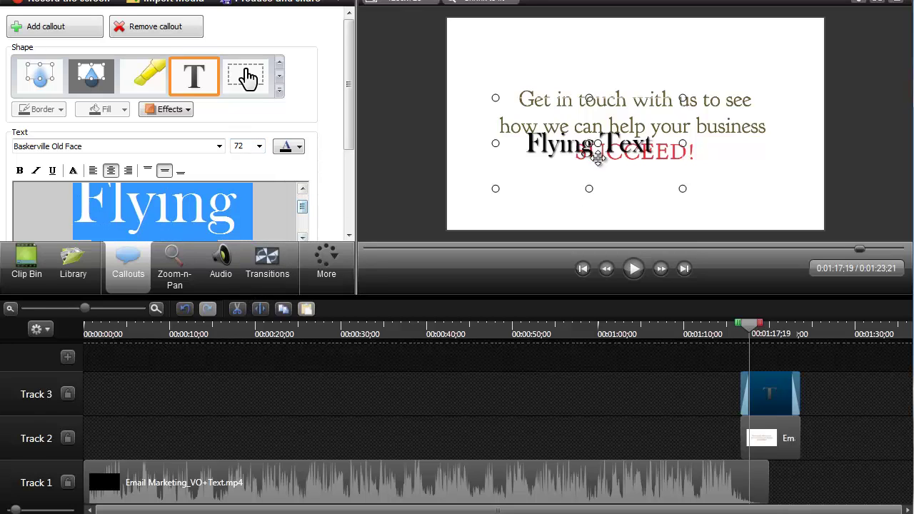
pyautogui.scroll(-2, 302, 207)
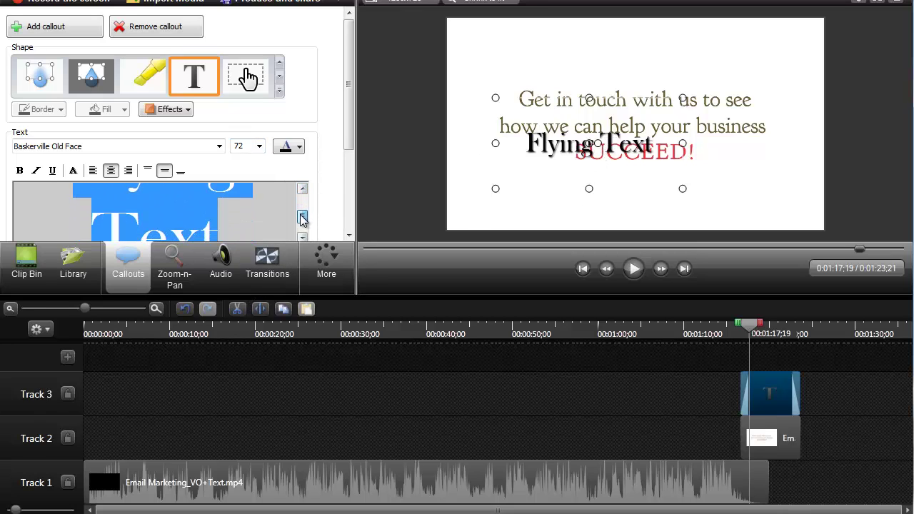
pyautogui.click(217, 223)
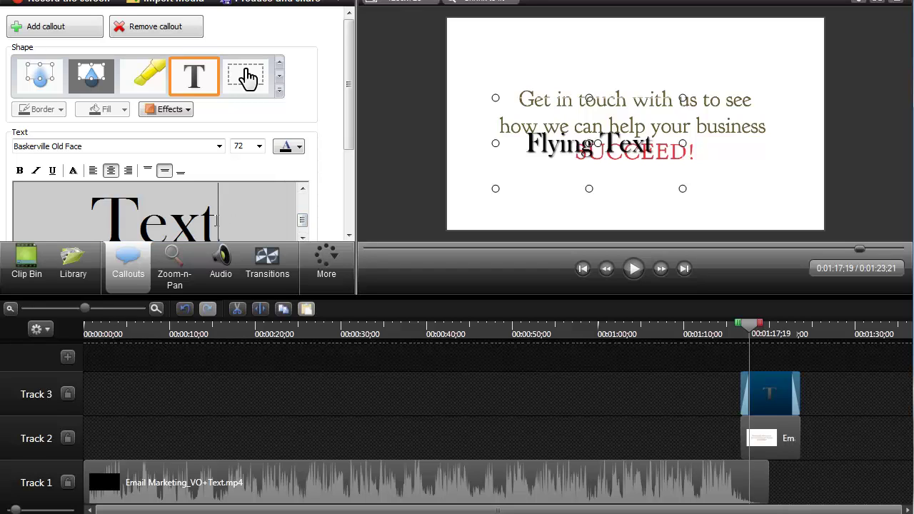
# Change the font of all the "Flying Text" callout text to Impact and its colour to dark red
pyautogui.moveTo(215, 225); pyautogui.dragTo(142, 187)
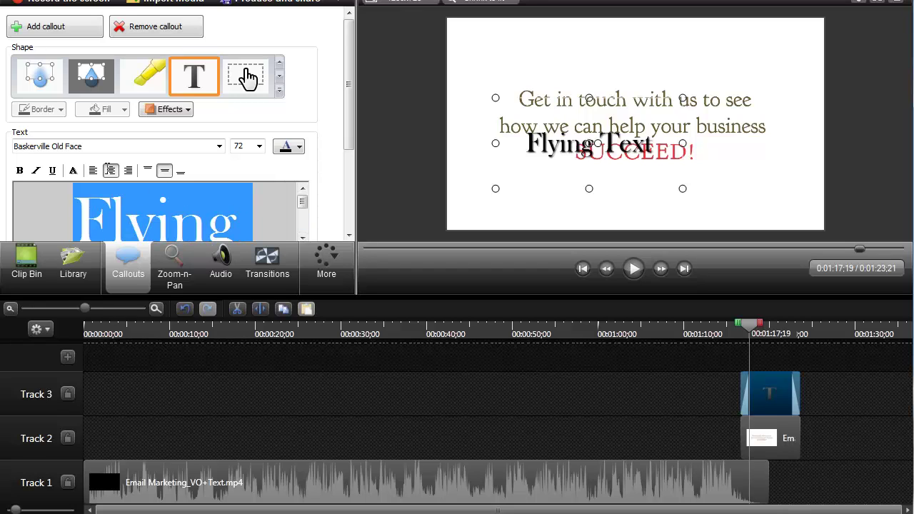
pyautogui.click(220, 147)
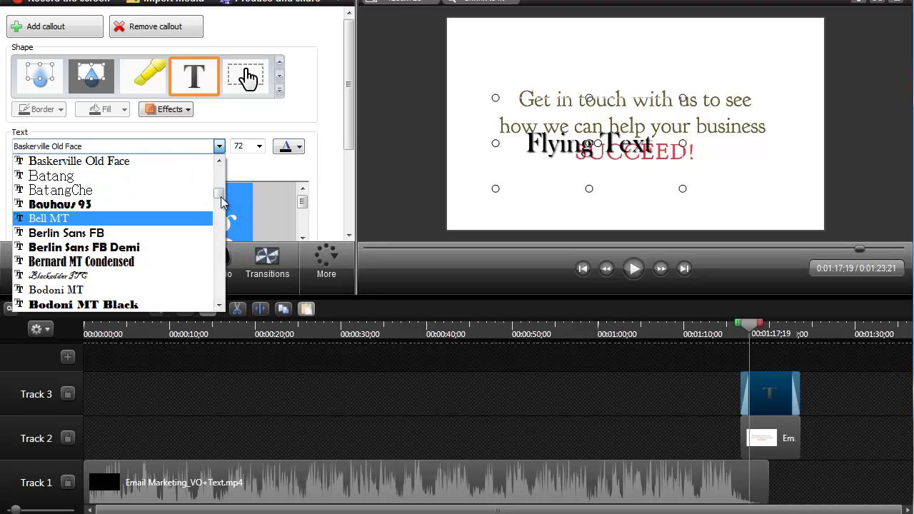
pyautogui.click(218, 265)
pyautogui.click(219, 266)
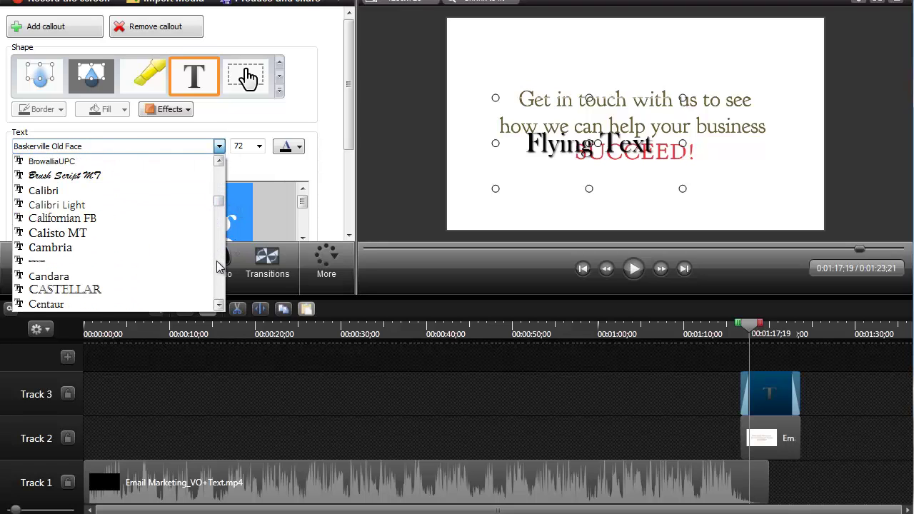
pyautogui.click(218, 267)
pyautogui.click(219, 268)
pyautogui.click(219, 269)
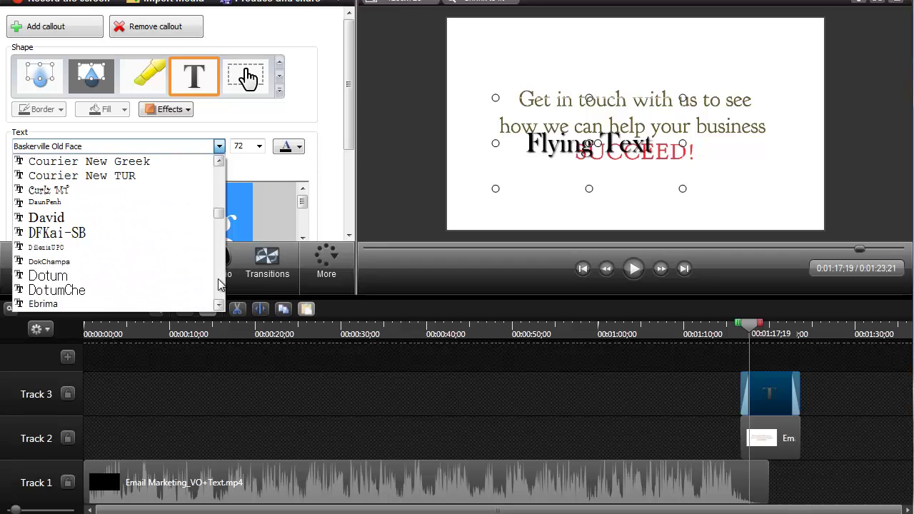
pyautogui.click(218, 281)
pyautogui.click(220, 282)
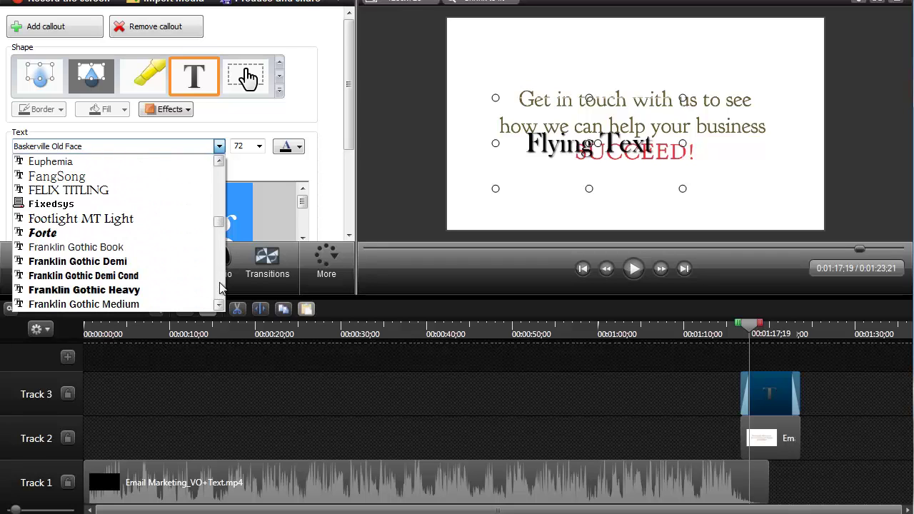
pyautogui.click(220, 162)
pyautogui.click(219, 162)
pyautogui.click(220, 162)
pyautogui.click(219, 161)
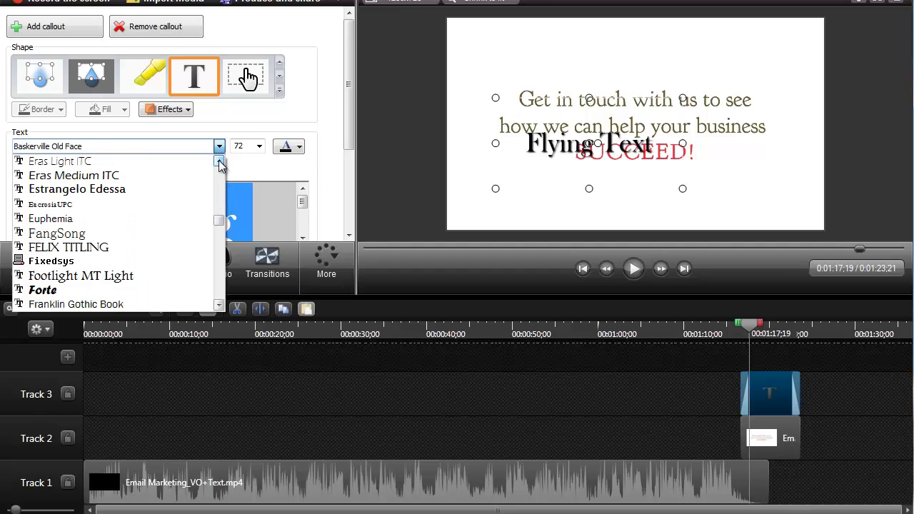
pyautogui.click(219, 162)
pyautogui.click(220, 162)
pyautogui.click(219, 162)
pyautogui.click(219, 161)
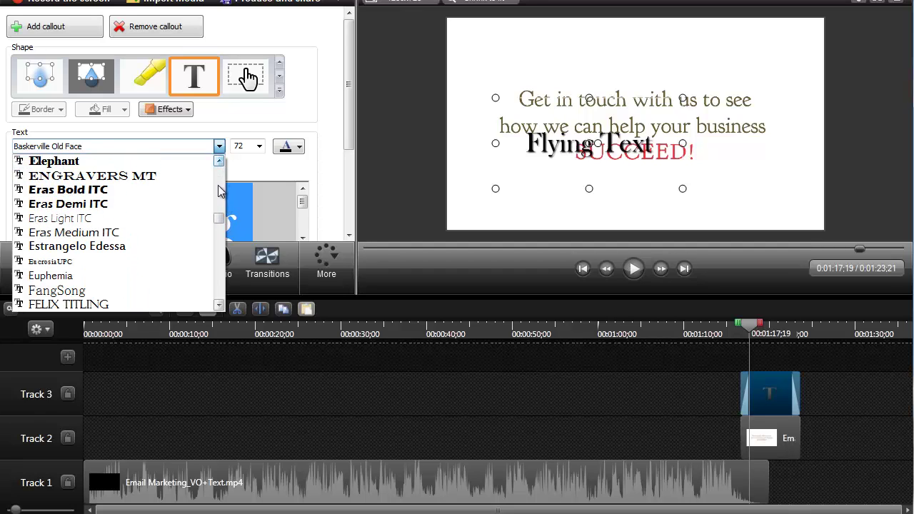
pyautogui.click(222, 284)
pyautogui.click(222, 284)
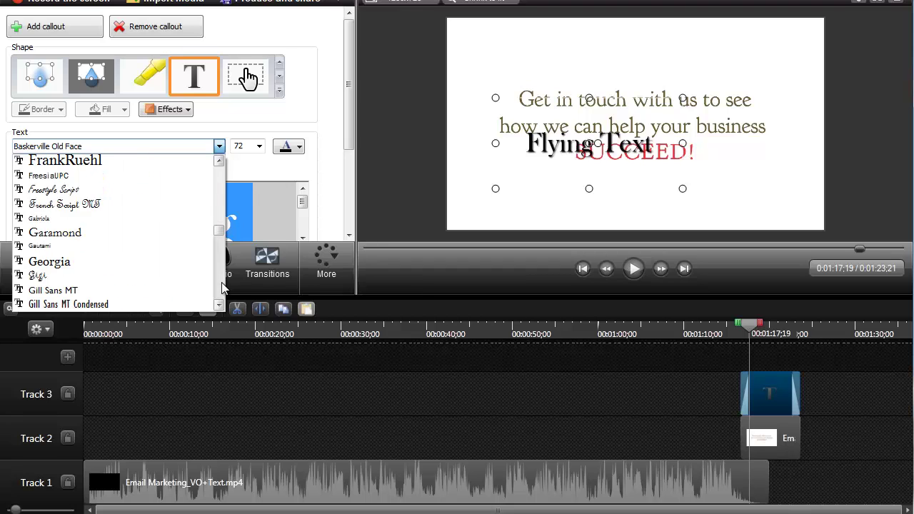
pyautogui.click(222, 284)
pyautogui.click(222, 285)
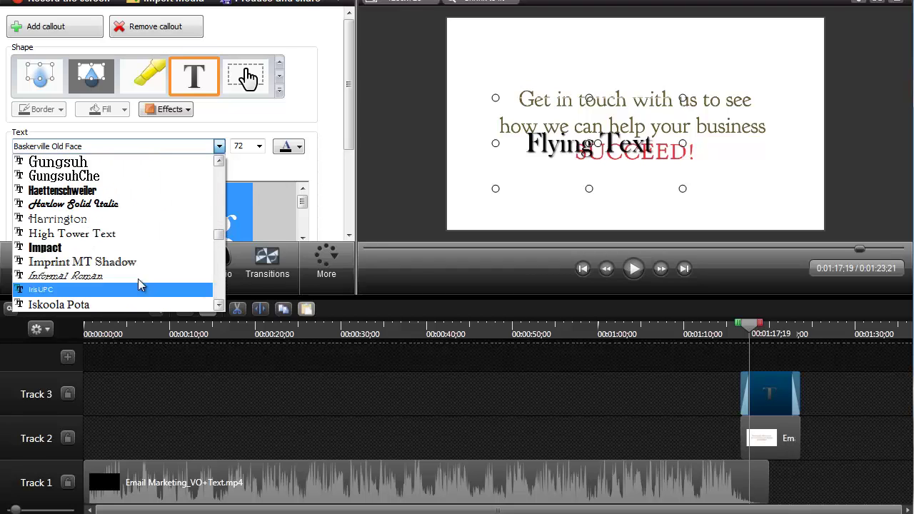
pyautogui.click(218, 286)
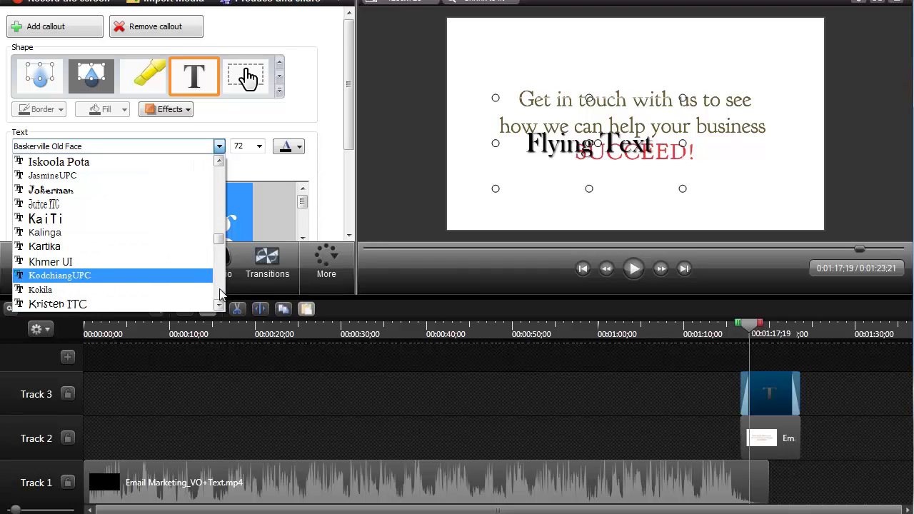
pyautogui.moveTo(217, 246)
pyautogui.mouseDown()
pyautogui.moveTo(216, 227)
pyautogui.moveTo(215, 249)
pyautogui.moveTo(215, 235)
pyautogui.mouseUp()
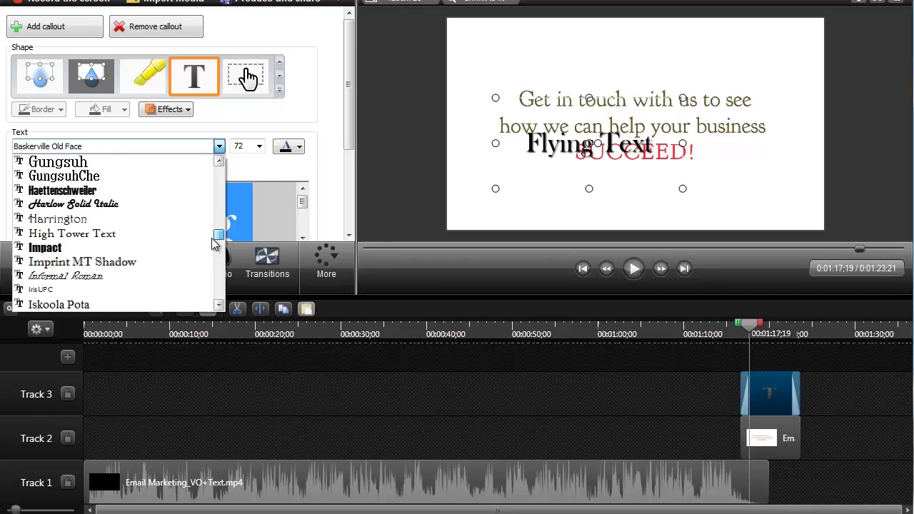
pyautogui.click(62, 248)
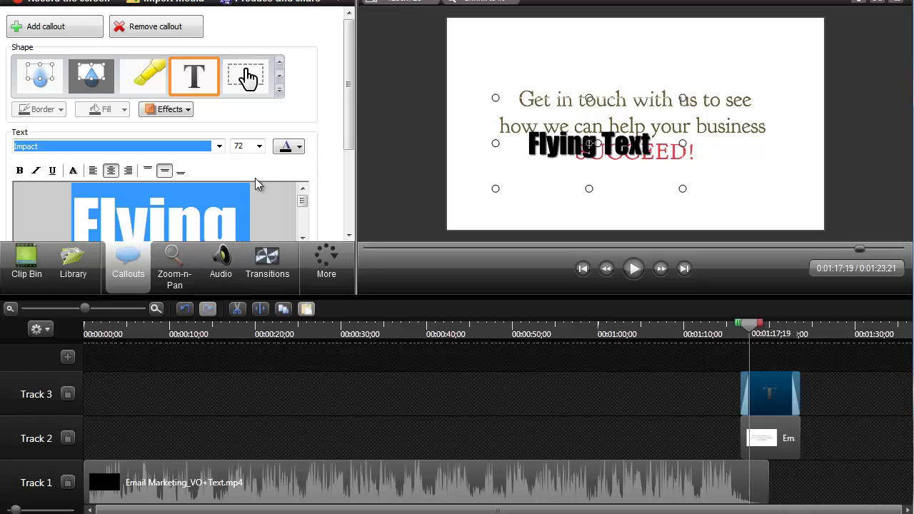
pyautogui.click(300, 147)
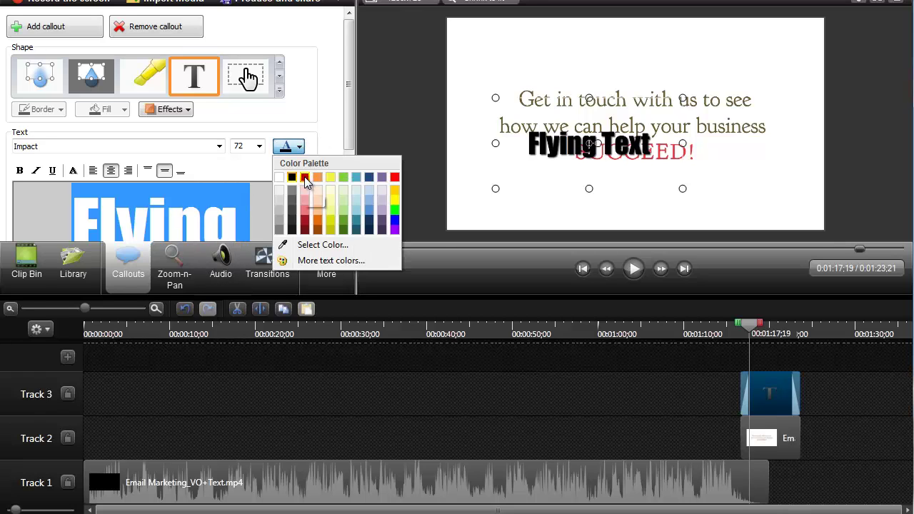
pyautogui.click(304, 177)
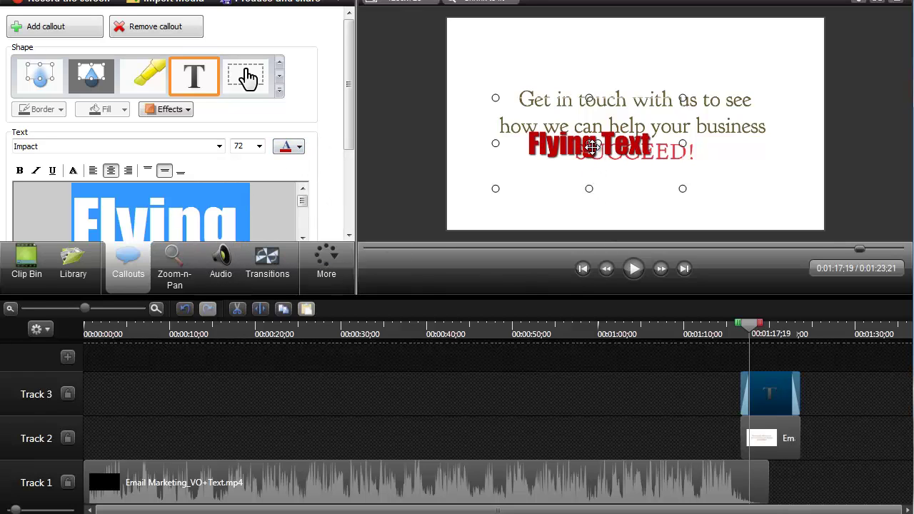
# Move the "Flying Text" callout below "SUCCEED!" and add an animation to it at 0:01:20;00
pyautogui.moveTo(594, 150); pyautogui.dragTo(635, 190)
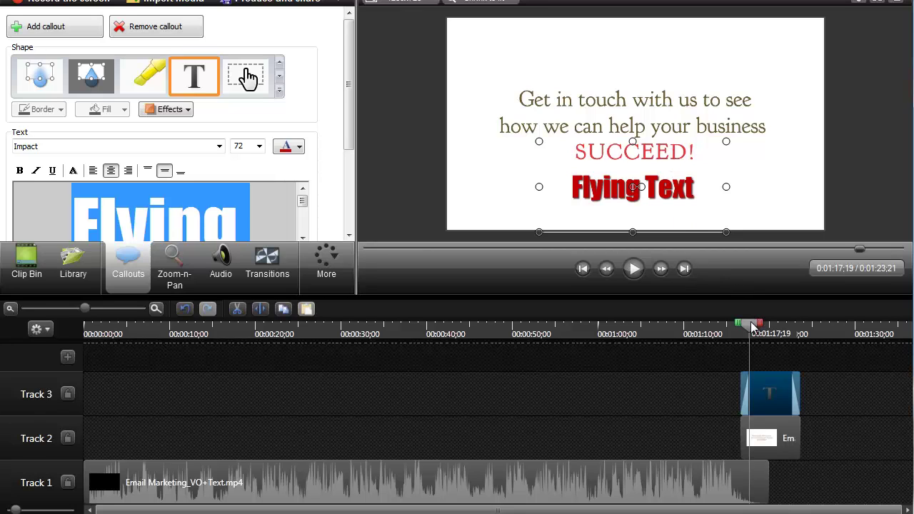
pyautogui.moveTo(751, 327); pyautogui.dragTo(769, 325)
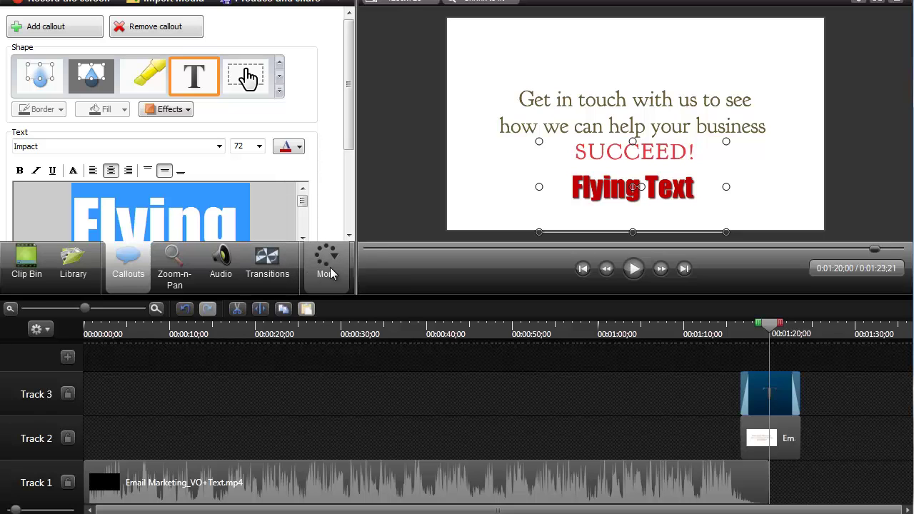
pyautogui.click(322, 266)
pyautogui.click(337, 305)
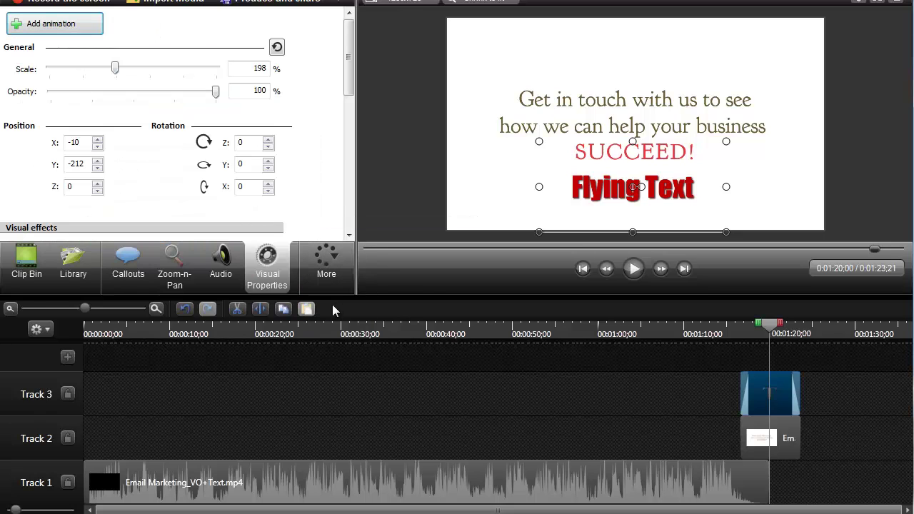
pyautogui.click(63, 26)
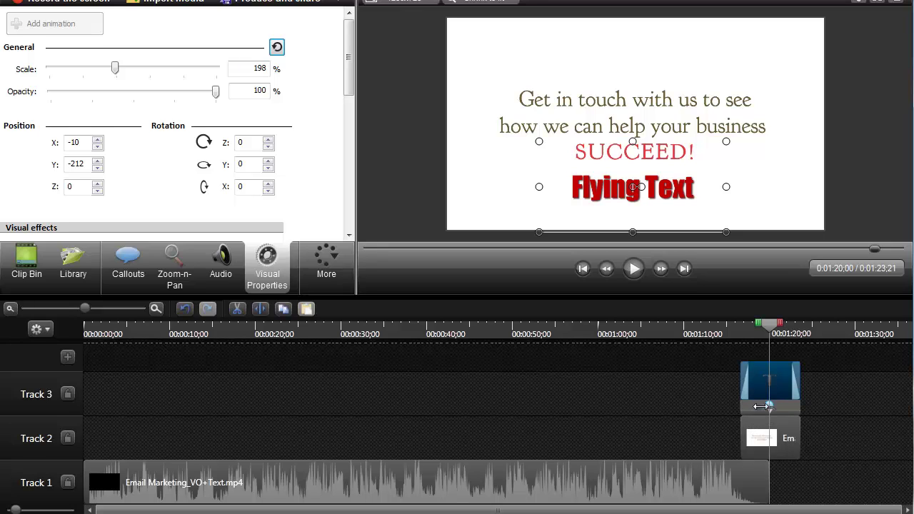
# Extend the callout's animation back to the start of its clip and preview frames between there and 0:01:20;00
pyautogui.moveTo(765, 406); pyautogui.dragTo(744, 405)
pyautogui.moveTo(769, 332); pyautogui.dragTo(740, 345)
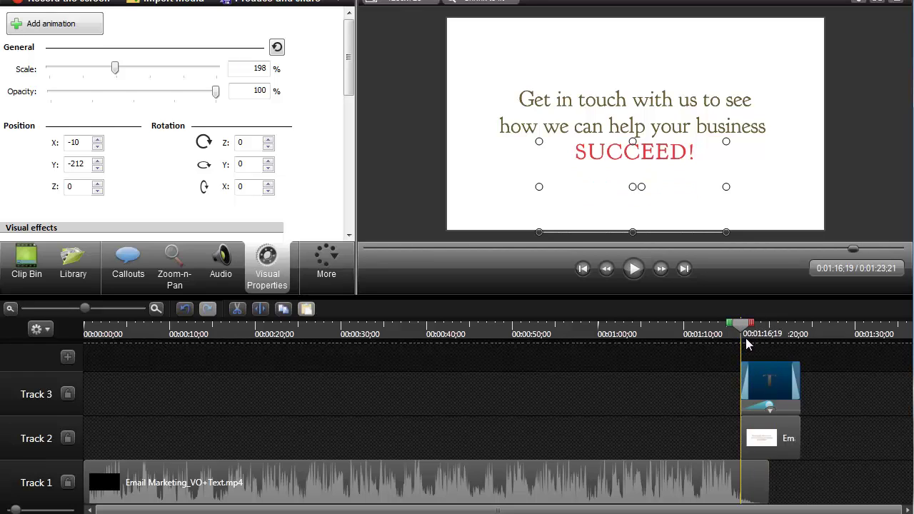
pyautogui.click(748, 337)
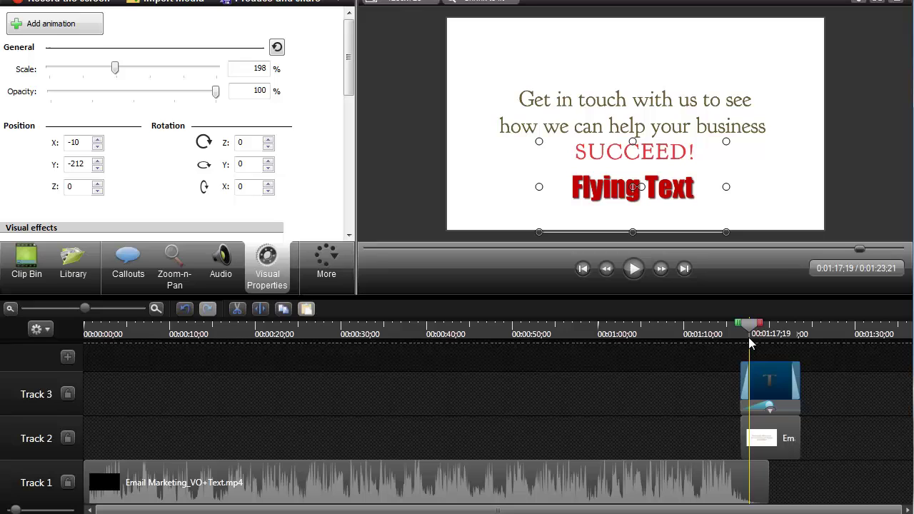
pyautogui.click(750, 405)
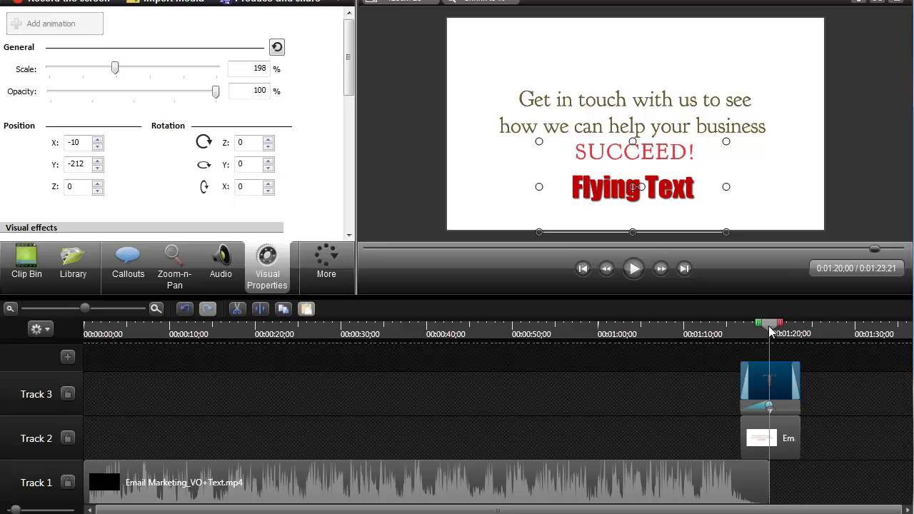
pyautogui.click(751, 339)
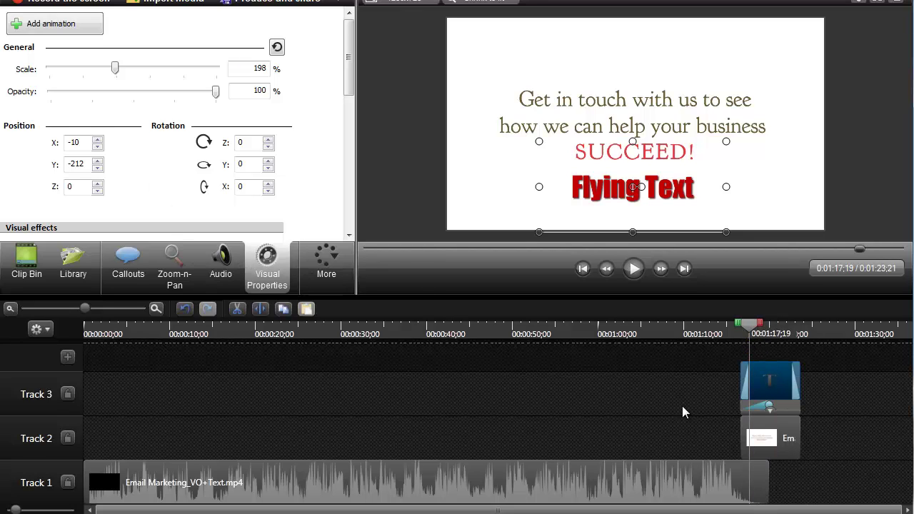
# Add another animation to the callout at 0:01:16;21 with rotation Z 50, Y 83 and X 41
pyautogui.moveTo(749, 332); pyautogui.dragTo(738, 333)
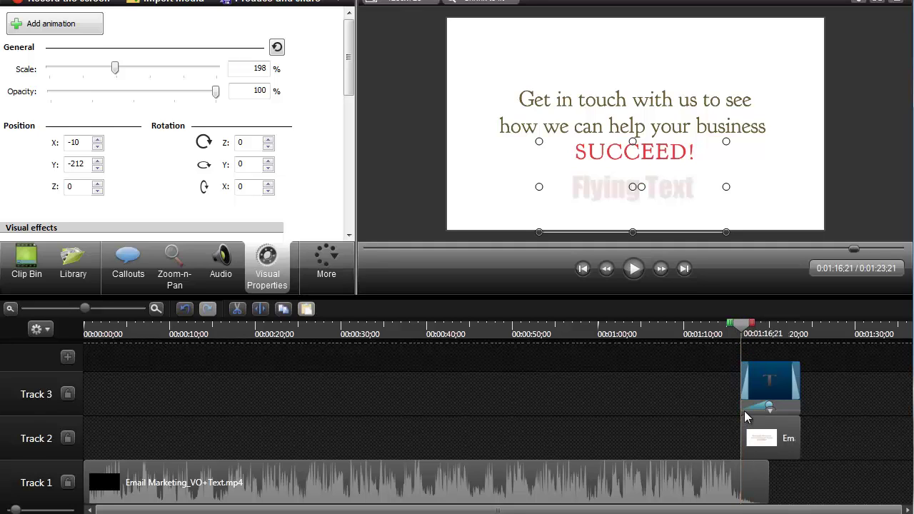
pyautogui.click(80, 26)
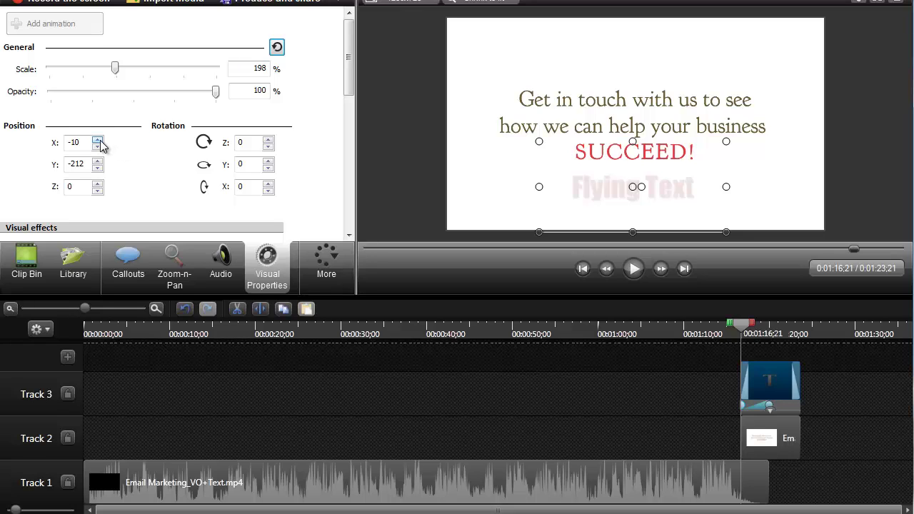
pyautogui.click(269, 140)
pyautogui.moveTo(269, 141); pyautogui.dragTo(269, 140)
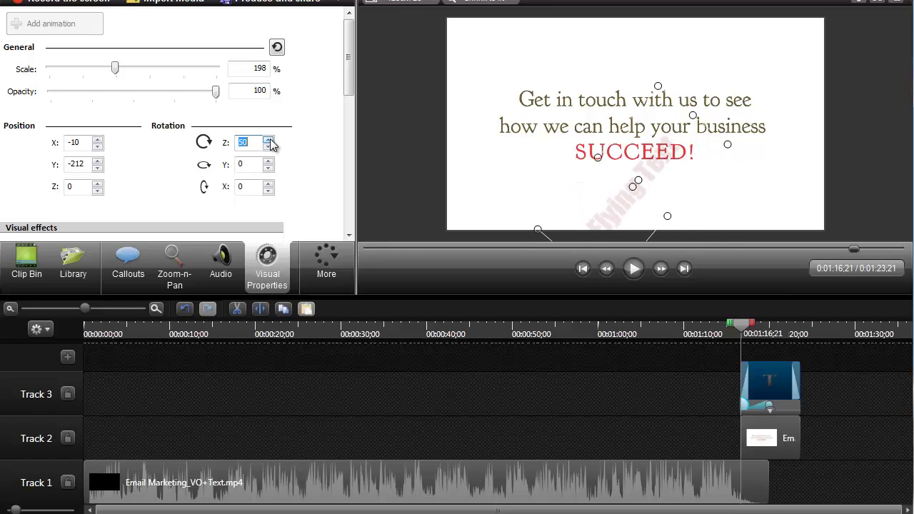
pyautogui.click(269, 161)
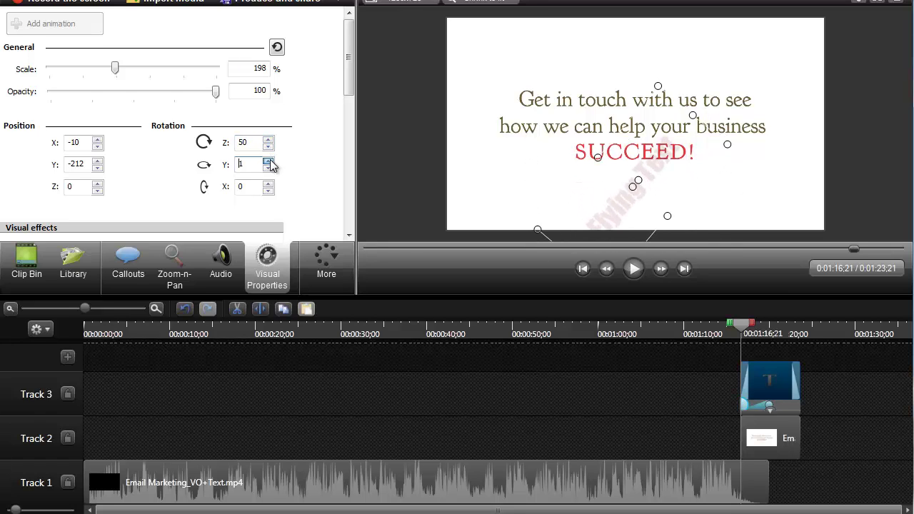
pyautogui.moveTo(269, 160); pyautogui.dragTo(271, 164)
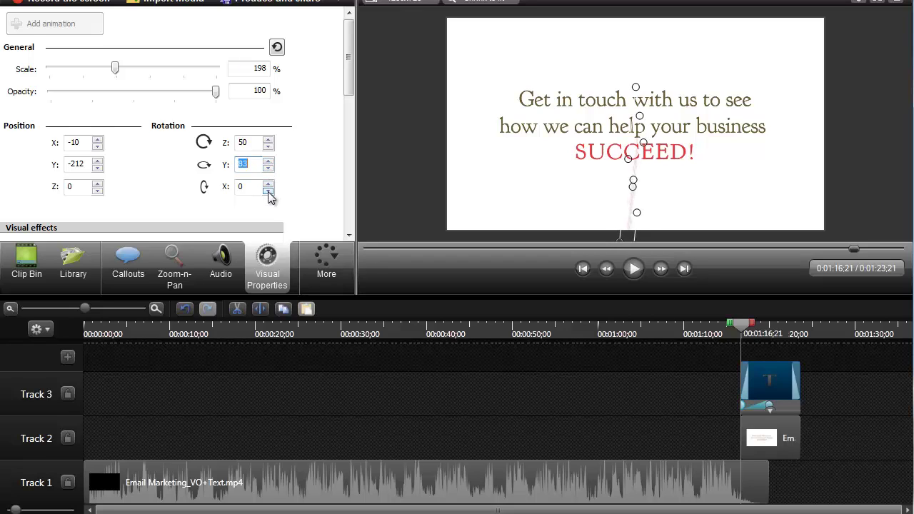
pyautogui.moveTo(270, 185); pyautogui.dragTo(270, 184)
# Try repositioning the rotated callout at 0:01:16;21 to X -203, Y -121, Z 2161
pyautogui.moveTo(634, 184)
pyautogui.mouseDown()
pyautogui.moveTo(510, 195)
pyautogui.moveTo(504, 175)
pyautogui.moveTo(635, 186)
pyautogui.mouseUp()
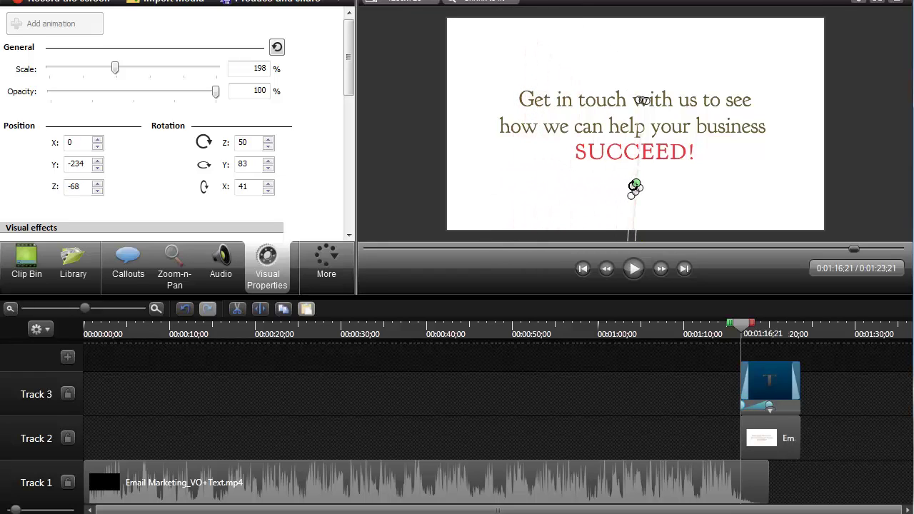
pyautogui.hotkey('ctrl', 'z')
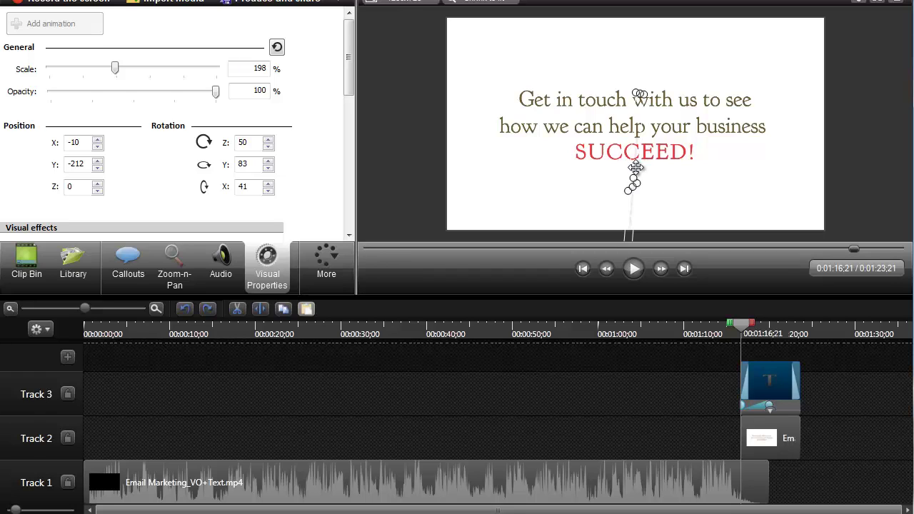
pyautogui.moveTo(634, 175); pyautogui.dragTo(465, 193)
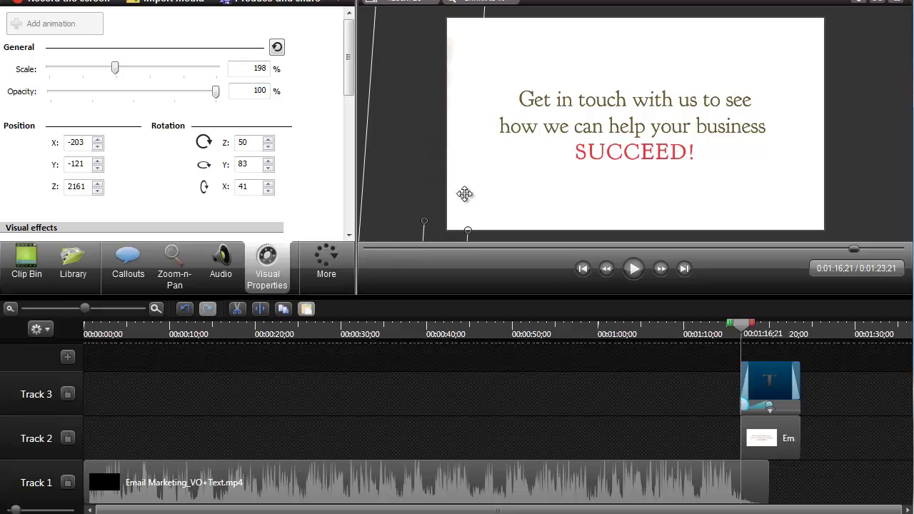
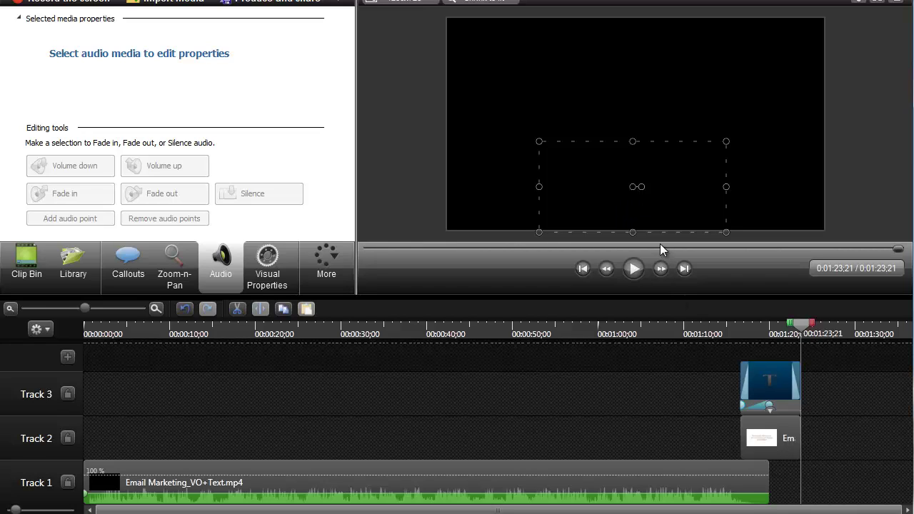
# Delete the animation point at the start of the text callout on Track 3
pyautogui.rightClick(743, 406)
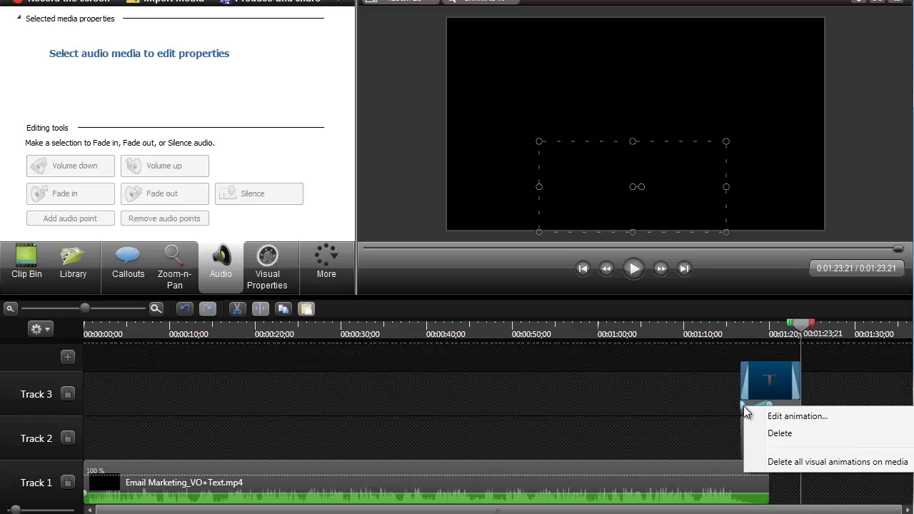
pyautogui.click(780, 434)
# At 0:01:16;21, move the "Flying Text" callout beyond the canvas's upper-left edge to about X -875, Y 212, and show its visual properties
pyautogui.moveTo(802, 324); pyautogui.dragTo(742, 330)
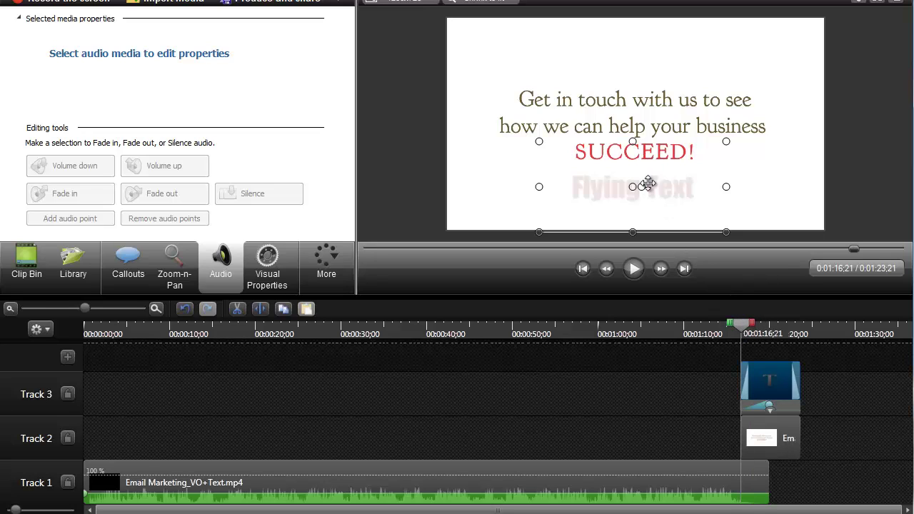
pyautogui.moveTo(641, 189); pyautogui.dragTo(413, 70)
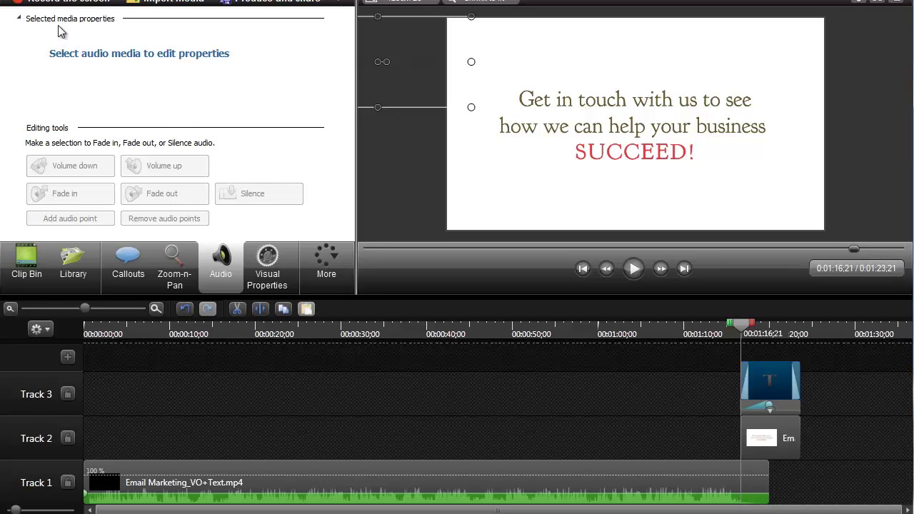
pyautogui.click(275, 261)
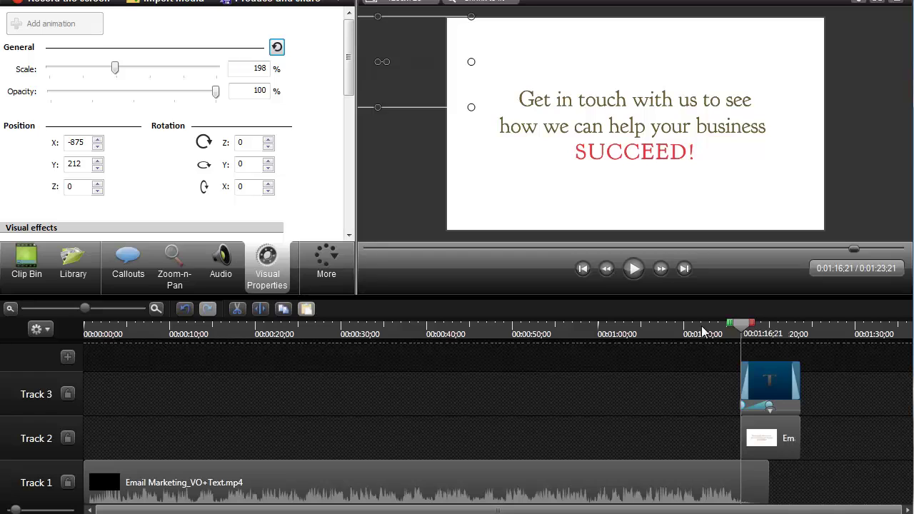
# Play back the flying text animation and check the callout's position at 0:01:16;21 and 0:01:20;00
pyautogui.click(633, 272)
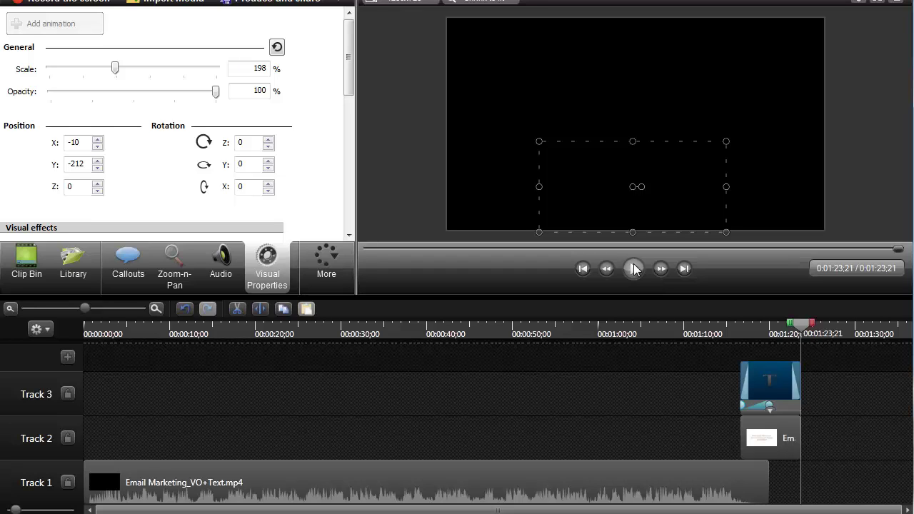
pyautogui.moveTo(801, 326); pyautogui.dragTo(769, 335)
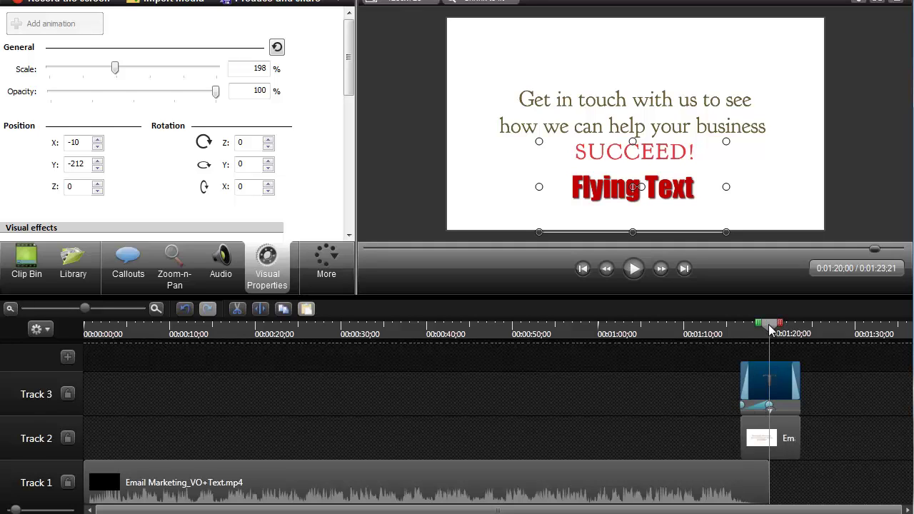
pyautogui.moveTo(770, 328); pyautogui.dragTo(742, 333)
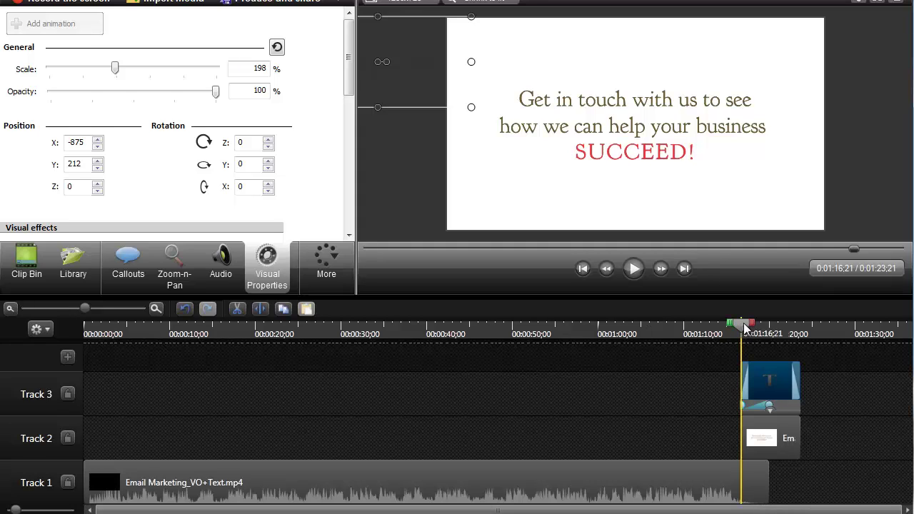
pyautogui.moveTo(744, 329)
pyautogui.mouseDown()
pyautogui.moveTo(787, 312)
pyautogui.moveTo(798, 323)
pyautogui.mouseUp()
pyautogui.click(633, 269)
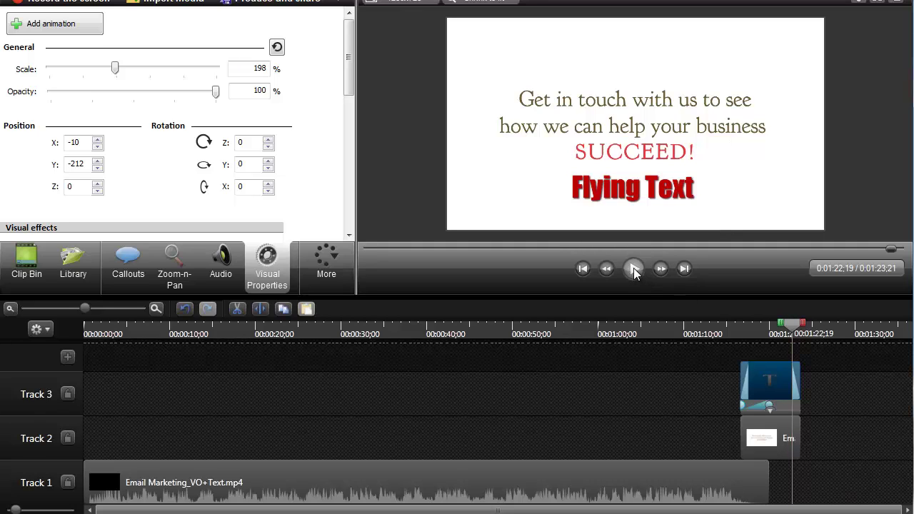